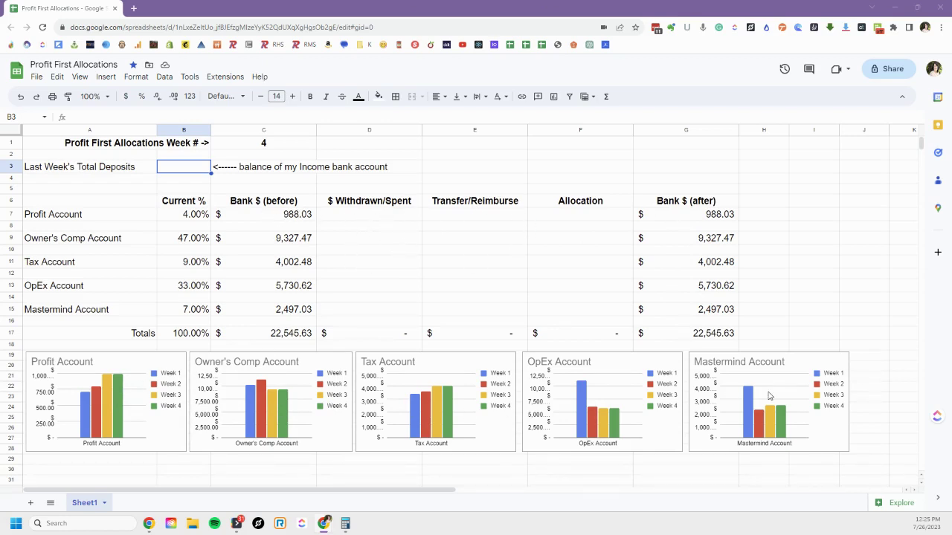
- Enter 0 as the $ Withdrawn/Spent amount for all five accounts
{"action": "left_click", "coordinate": [354, 216]}
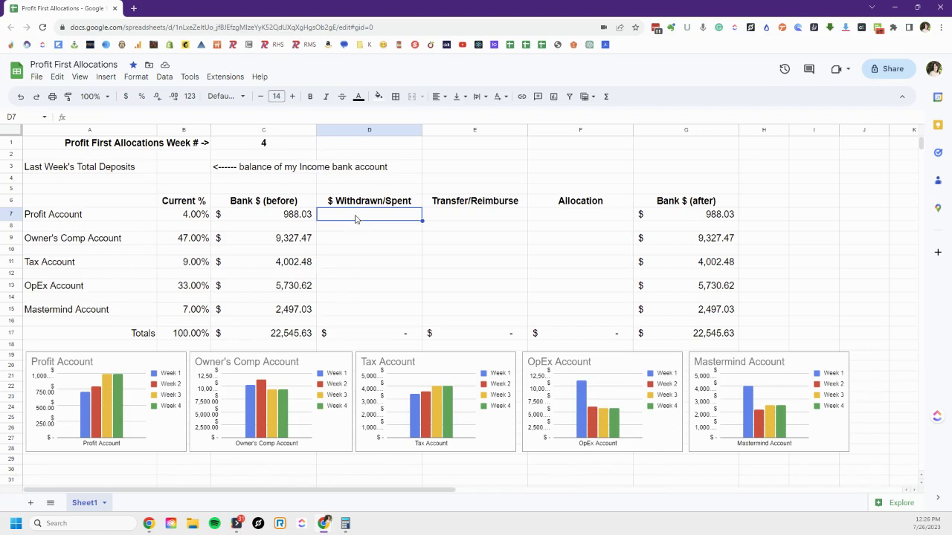
{"action": "type", "text": "0"}
{"action": "left_click", "coordinate": [354, 245]}
{"action": "type", "text": "0"}
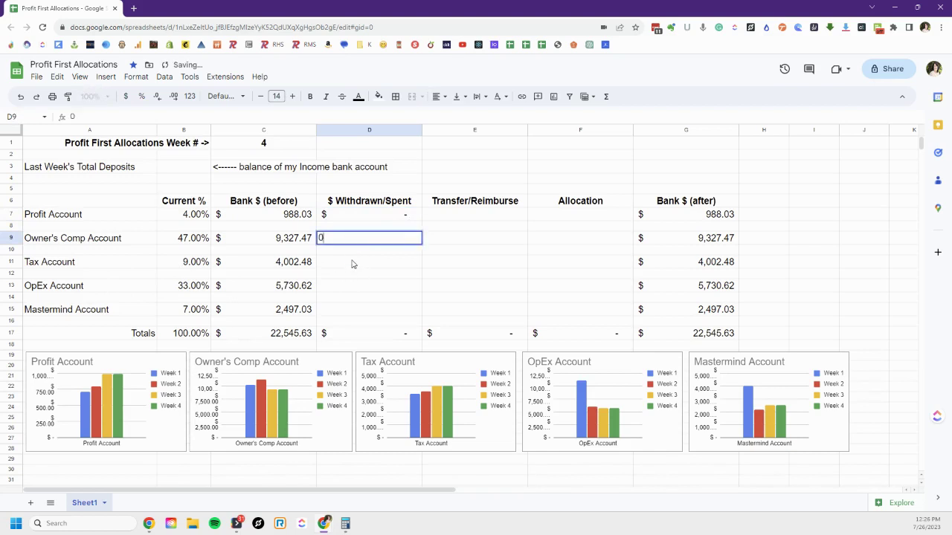
{"action": "left_click", "coordinate": [352, 264]}
{"action": "type", "text": "0"}
{"action": "left_click", "coordinate": [344, 287]}
{"action": "type", "text": "0"}
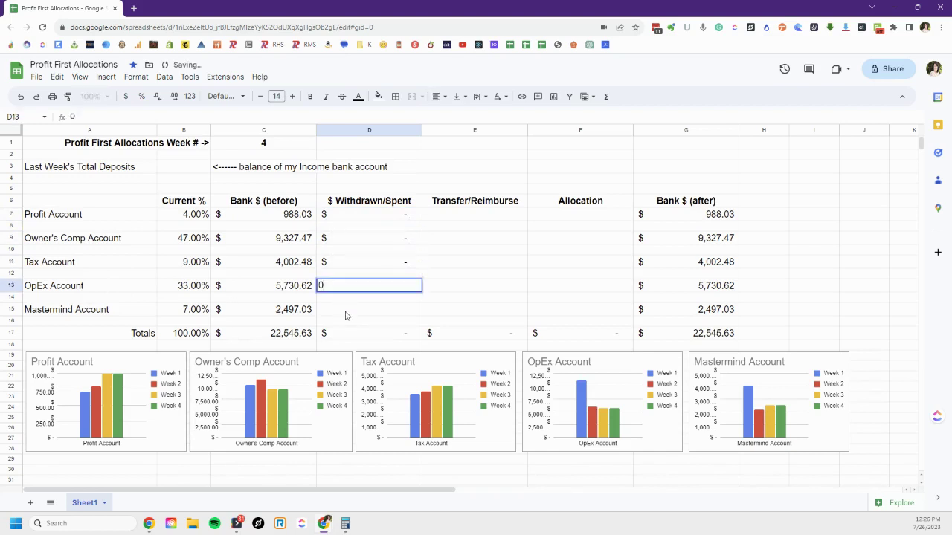
{"action": "left_click", "coordinate": [345, 316]}
- Enter 0 as the Transfer/Reimburse amount for all five accounts
{"action": "type", "text": "0"}
{"action": "left_click", "coordinate": [447, 215]}
{"action": "type", "text": "0"}
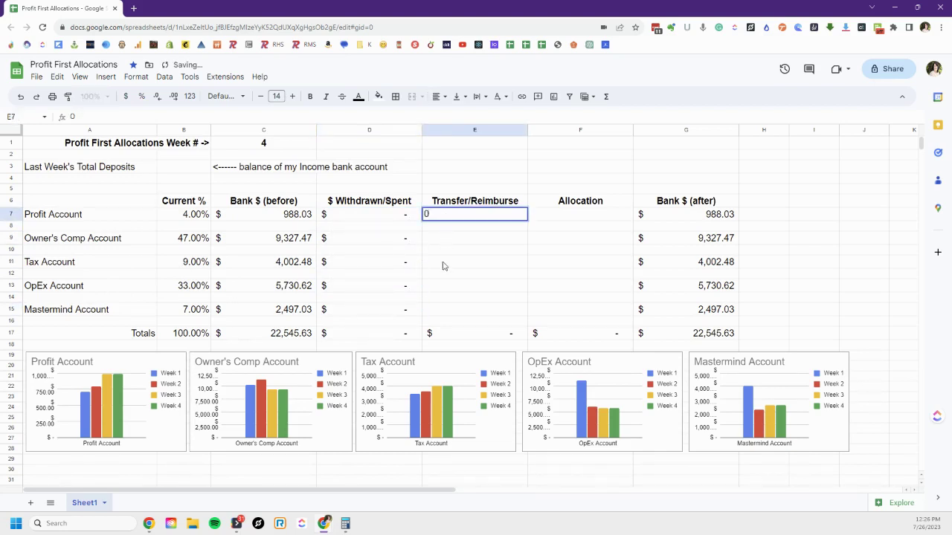
{"action": "left_click", "coordinate": [443, 238]}
{"action": "type", "text": "0"}
{"action": "left_click", "coordinate": [443, 268]}
{"action": "type", "text": "0"}
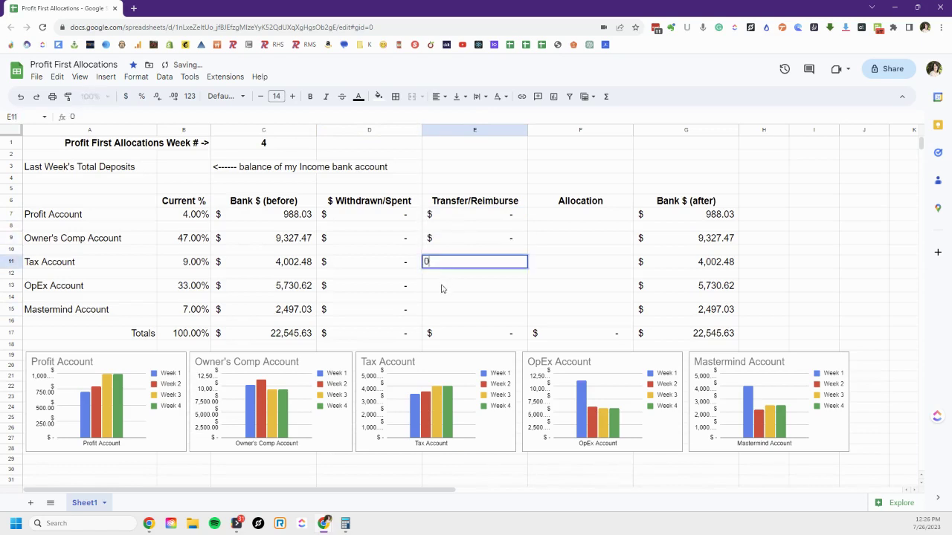
{"action": "left_click", "coordinate": [441, 288]}
{"action": "type", "text": "0"}
{"action": "left_click", "coordinate": [440, 311]}
{"action": "type", "text": "0"}
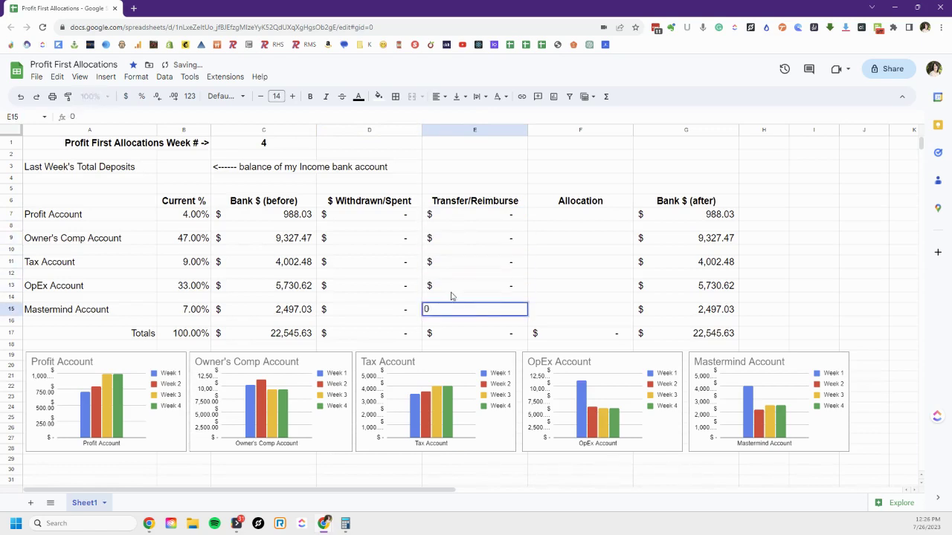
{"action": "left_click", "coordinate": [454, 287]}
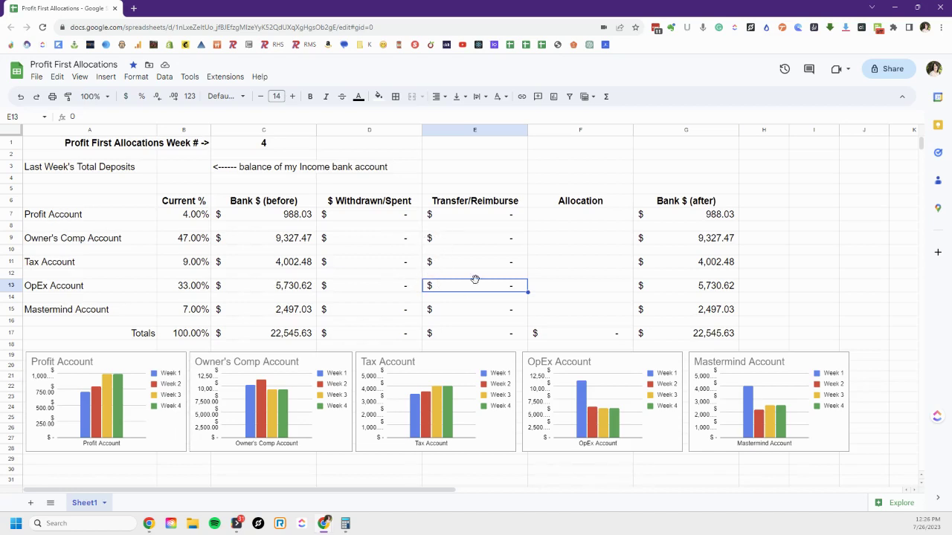
- Enter 6,452 as last week's total deposits in B3
{"action": "left_click", "coordinate": [567, 217]}
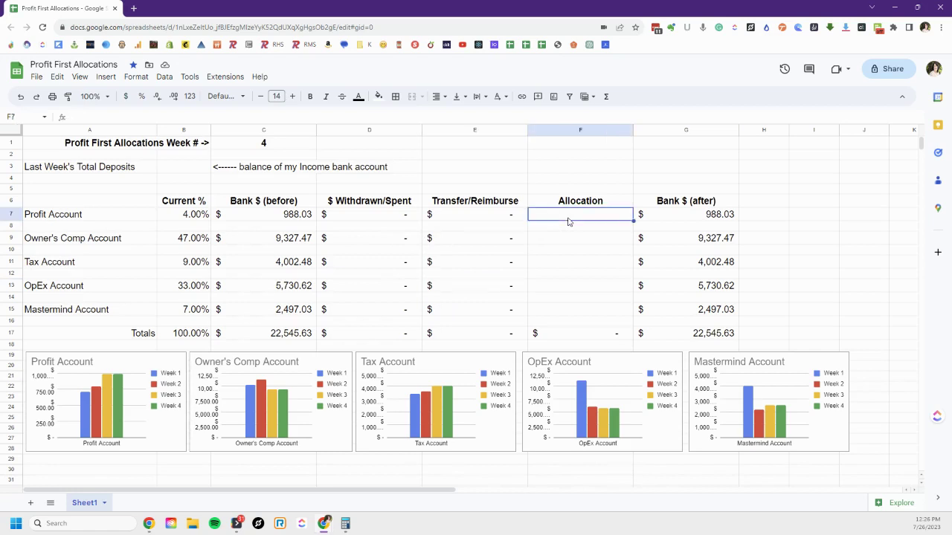
{"action": "left_click", "coordinate": [191, 169]}
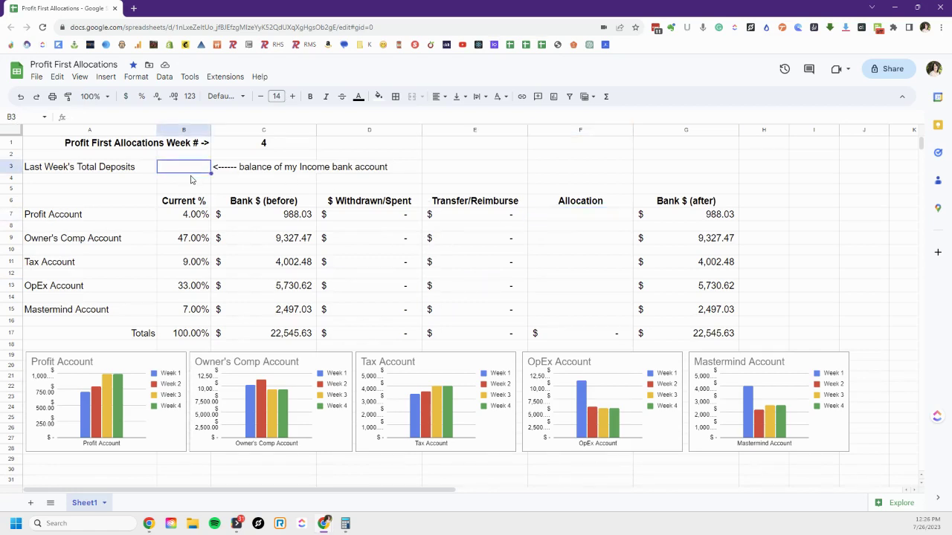
{"action": "type", "text": "6"}
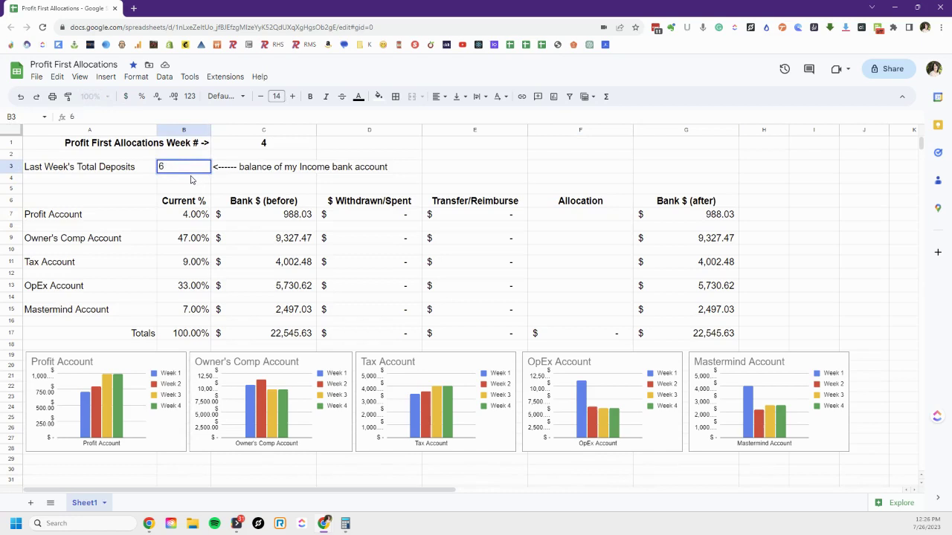
{"action": "type", "text": ",452"}
{"action": "key", "text": "Return"}
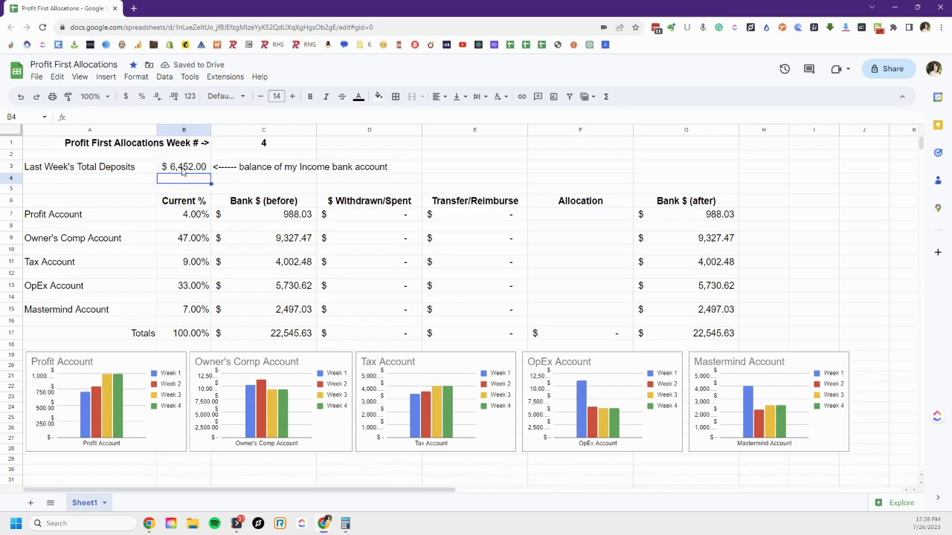
- Set the Profit and Owner's Comp allocations to total deposits times each account's percentage
{"action": "left_click", "coordinate": [559, 218]}
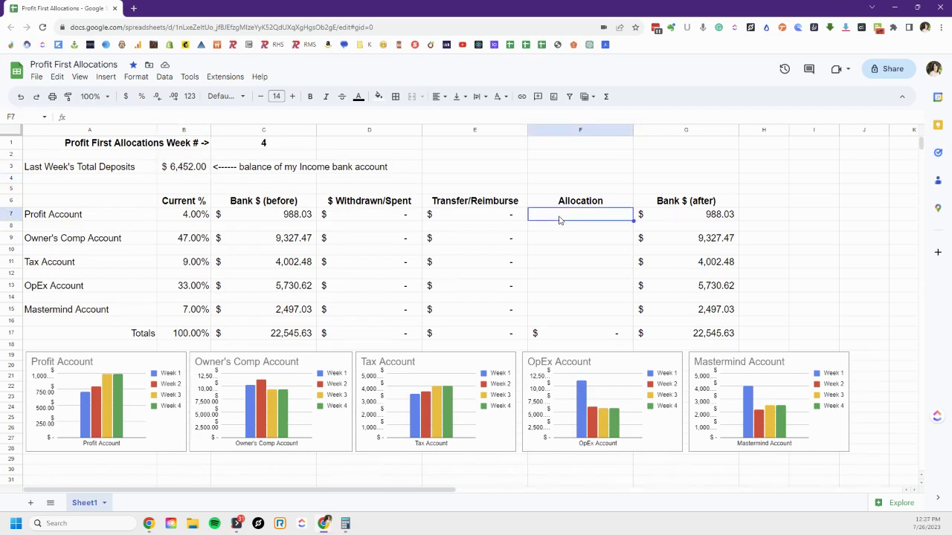
{"action": "type", "text": "="}
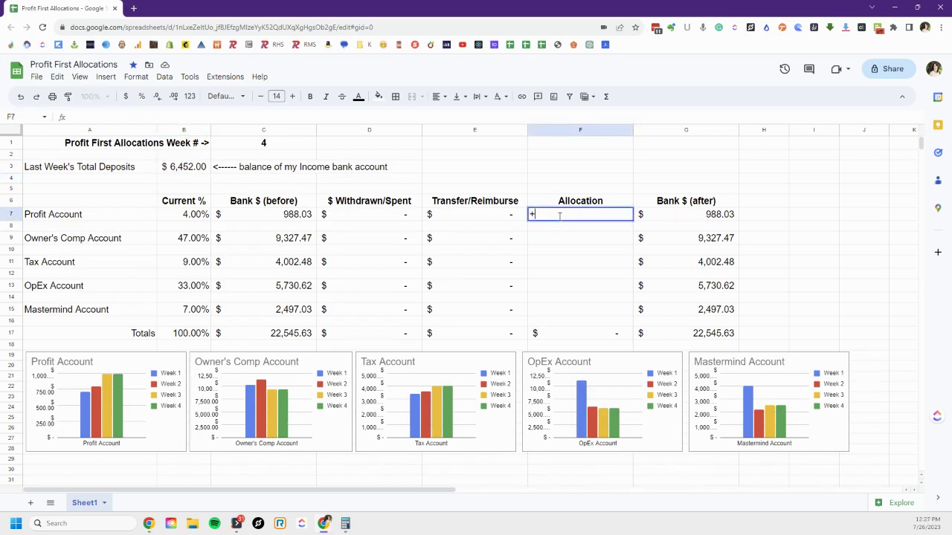
{"action": "left_click", "coordinate": [192, 168]}
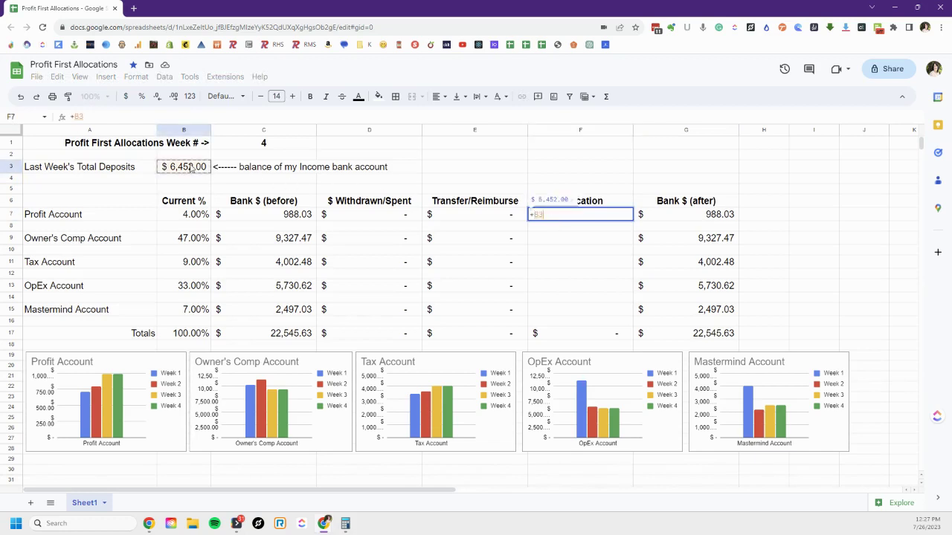
{"action": "type", "text": "*"}
{"action": "left_click", "coordinate": [191, 214]}
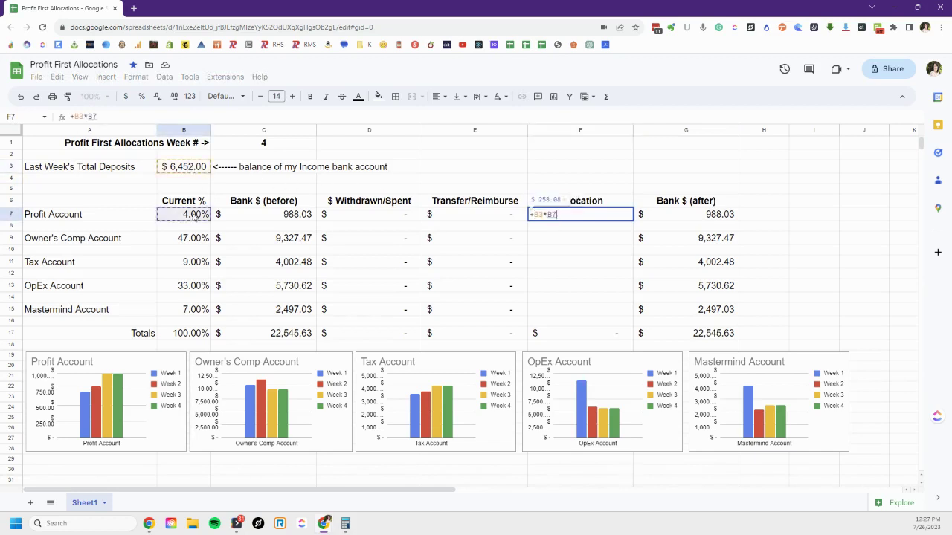
{"action": "key", "text": "Return"}
{"action": "left_click", "coordinate": [556, 242]}
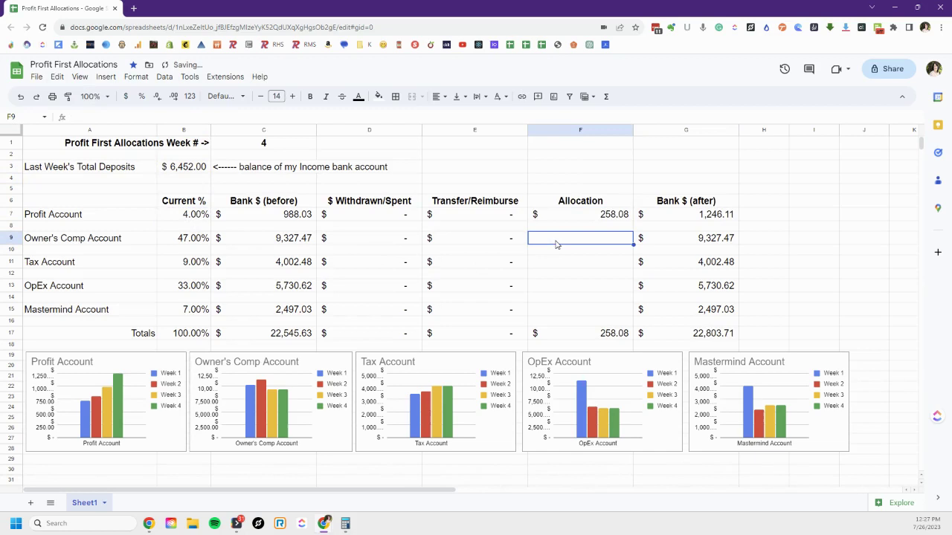
{"action": "type", "text": "+"}
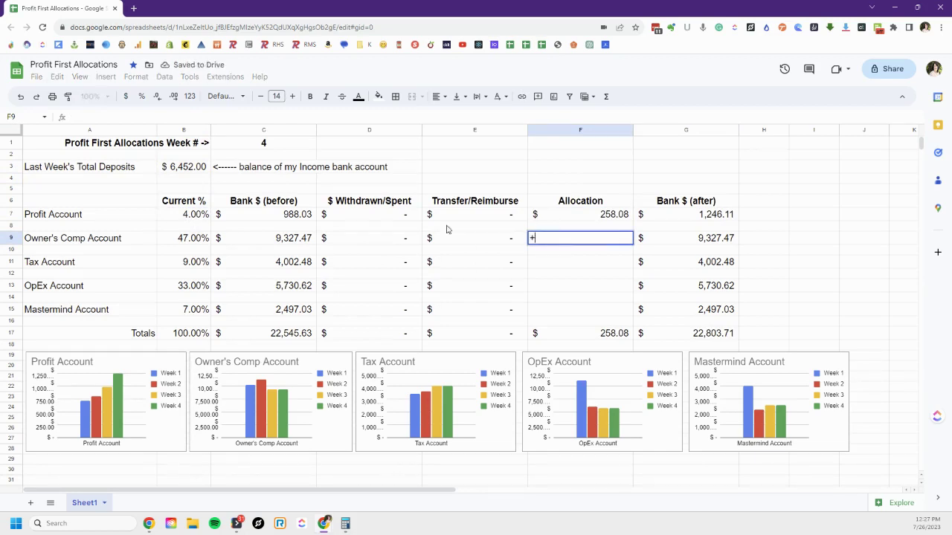
{"action": "left_click", "coordinate": [192, 168]}
{"action": "type", "text": "*"}
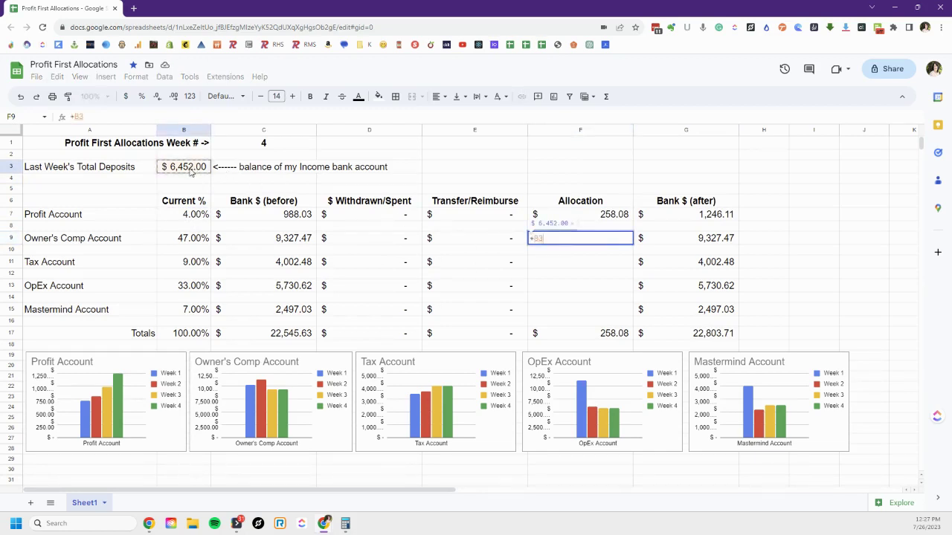
{"action": "left_click", "coordinate": [194, 239]}
{"action": "key", "text": "Return"}
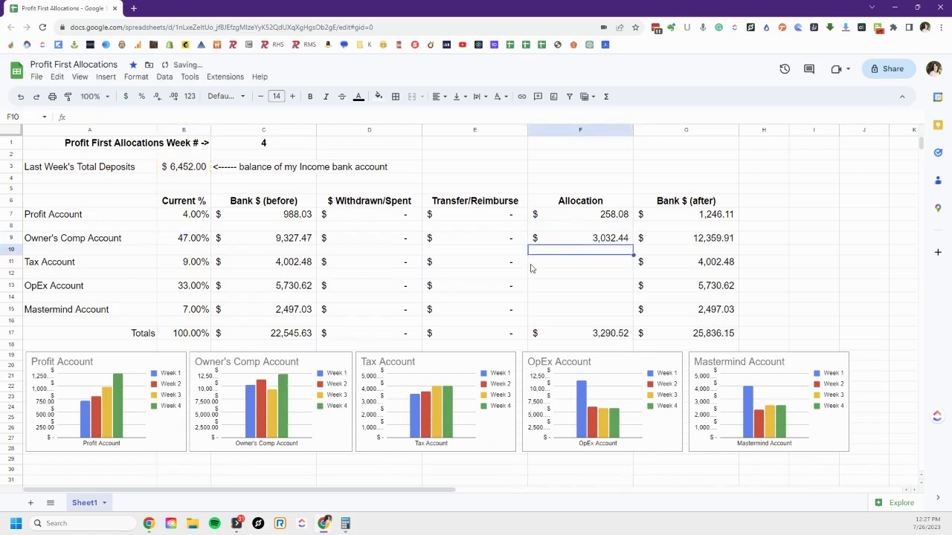
- Set the Tax and OpEx allocations to B3 times their percentages in B11 and B13
{"action": "left_click", "coordinate": [542, 265]}
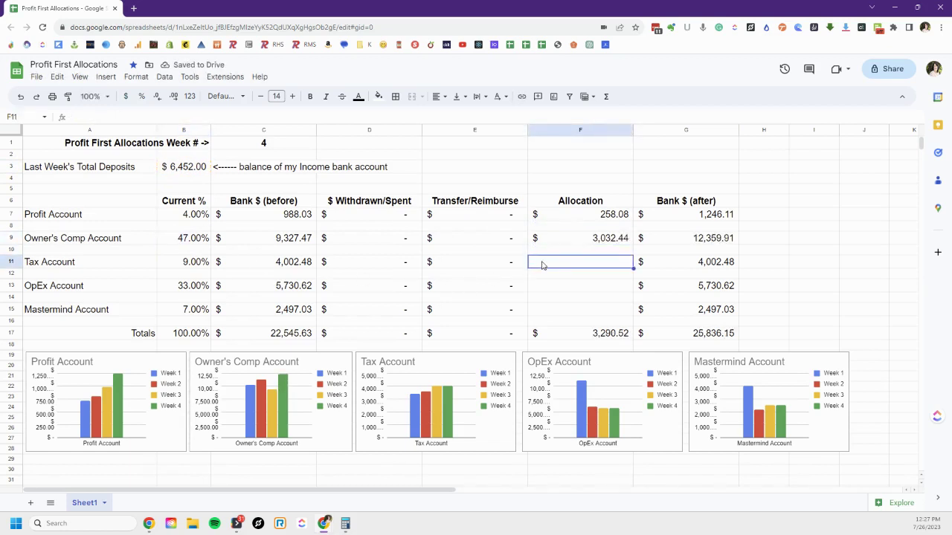
{"action": "type", "text": "+"}
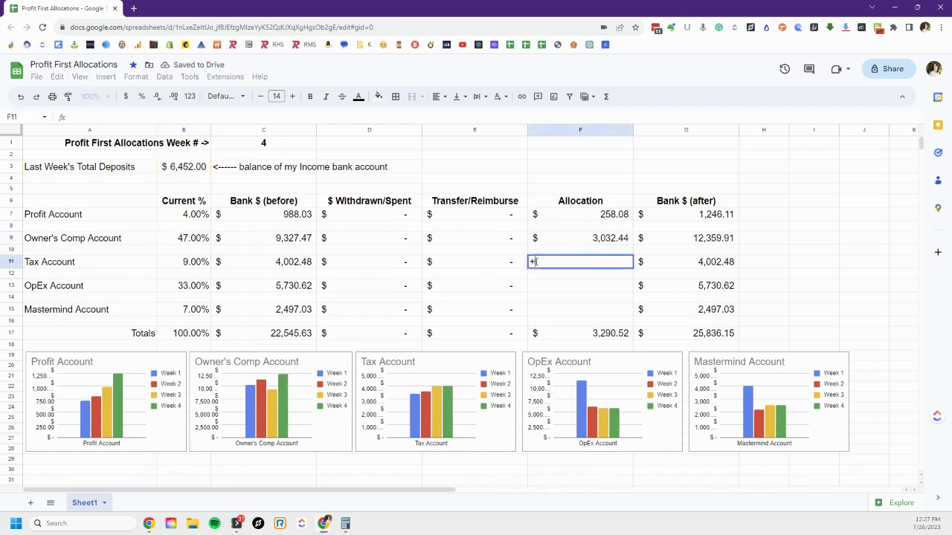
{"action": "left_click", "coordinate": [188, 169]}
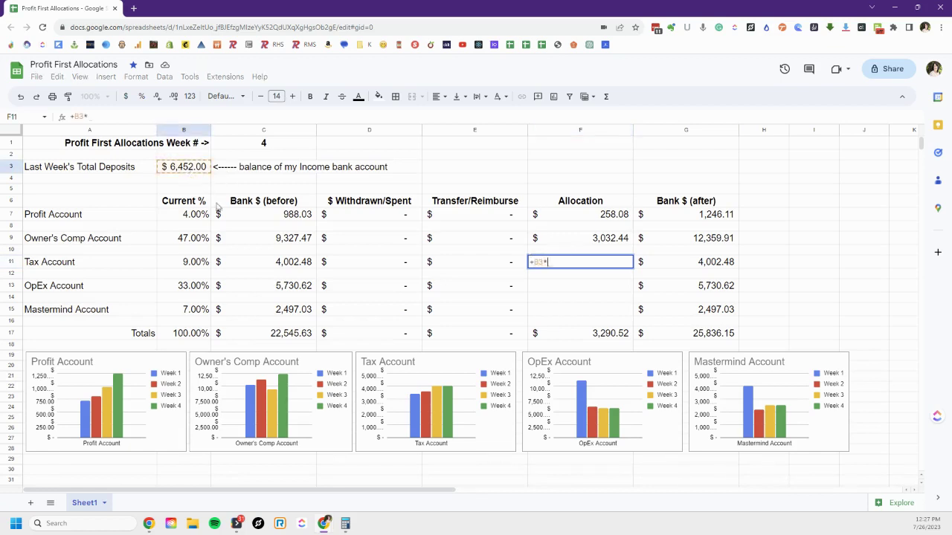
{"action": "type", "text": "*"}
{"action": "left_click", "coordinate": [193, 263]}
{"action": "key", "text": "Return"}
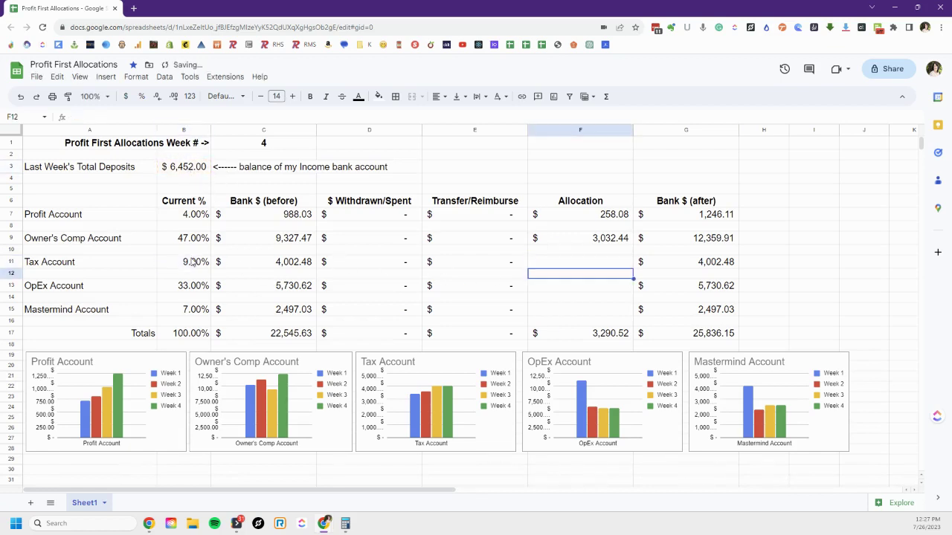
{"action": "left_click", "coordinate": [559, 289]}
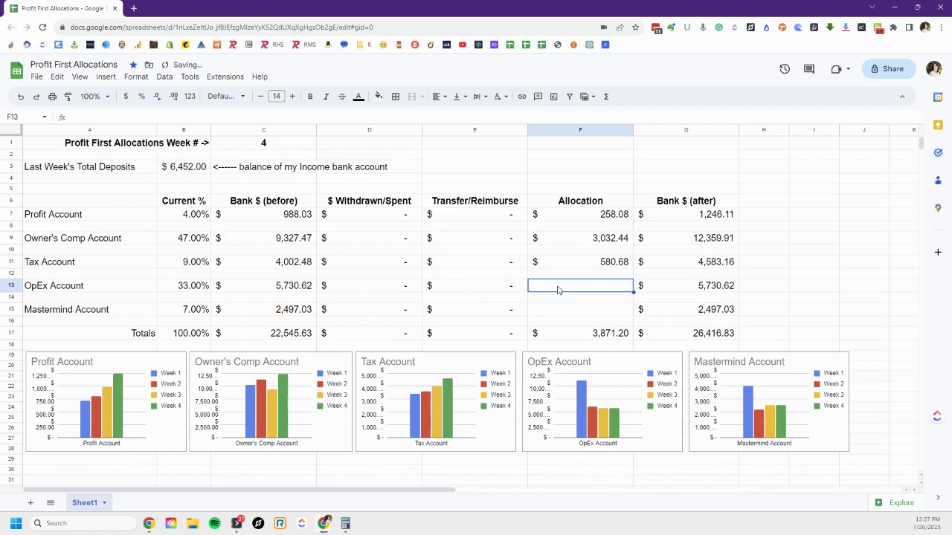
{"action": "type", "text": "+"}
{"action": "left_click", "coordinate": [178, 168]}
{"action": "type", "text": "*"}
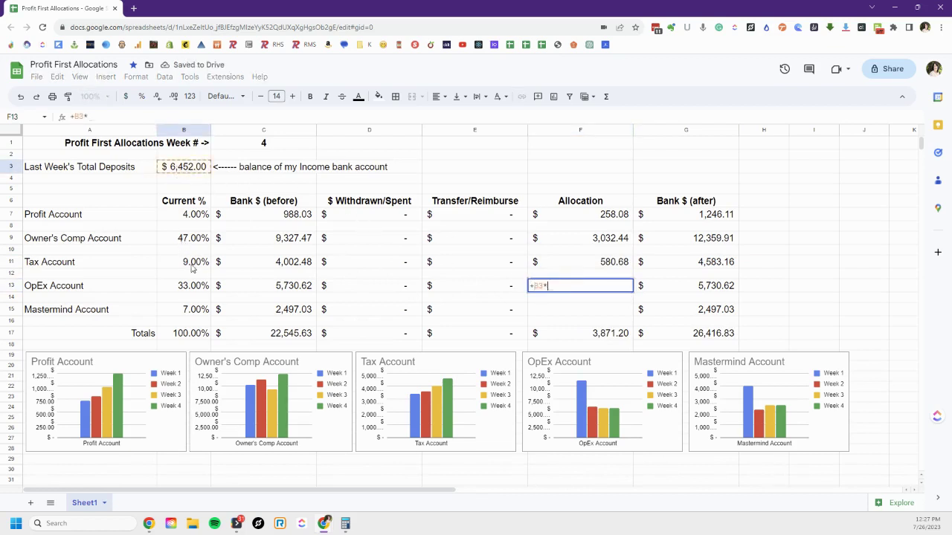
{"action": "left_click", "coordinate": [190, 287]}
{"action": "key", "text": "Return"}
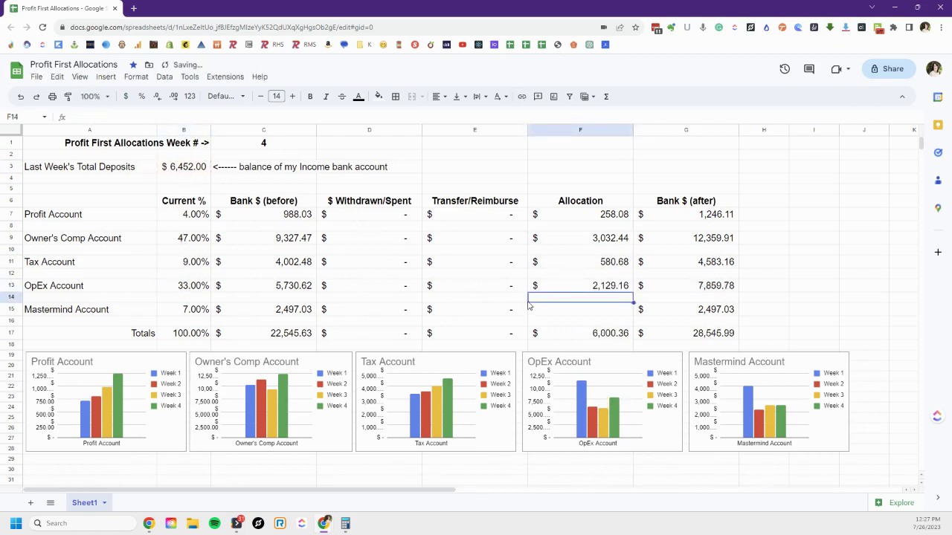
- Set the Mastermind allocation in F15 to B3 times its percentage in B15
{"action": "left_click", "coordinate": [565, 311]}
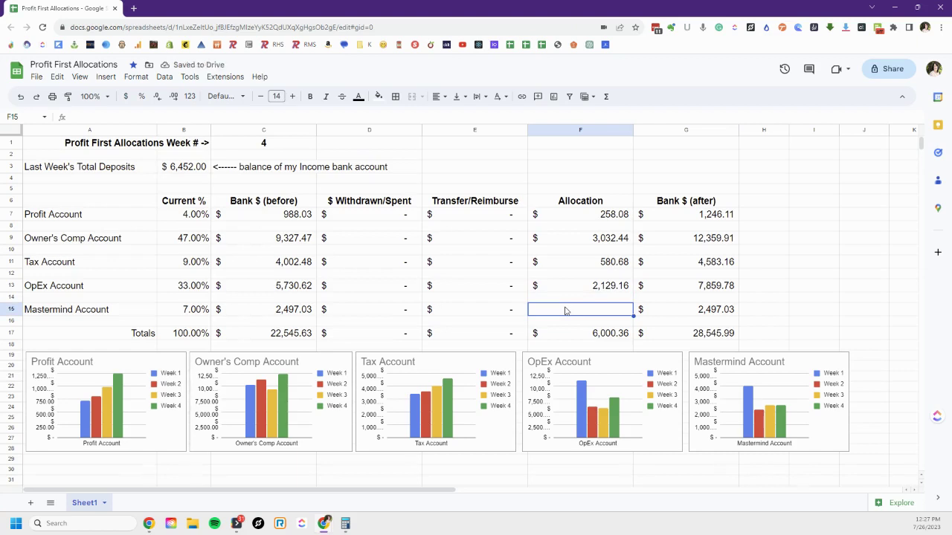
{"action": "type", "text": "+"}
{"action": "left_click", "coordinate": [186, 168]}
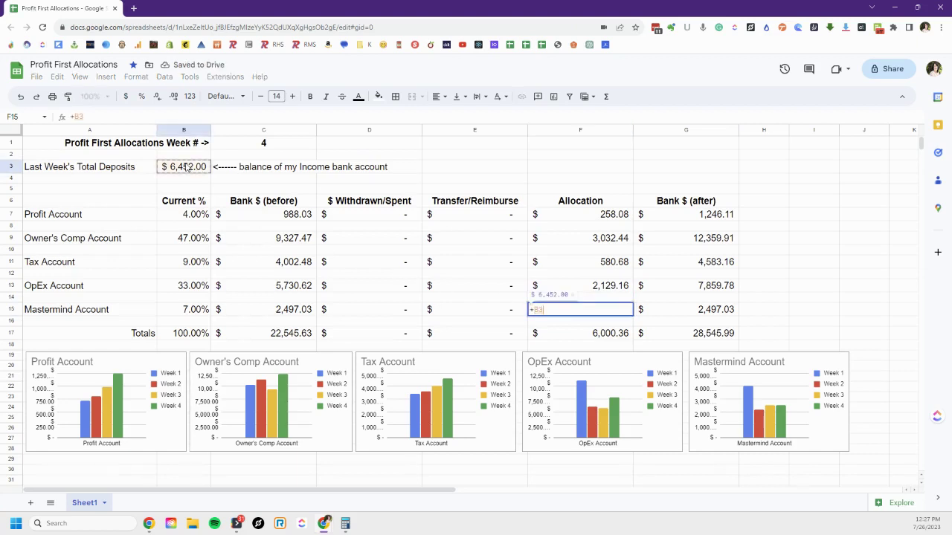
{"action": "type", "text": "*"}
{"action": "left_click", "coordinate": [199, 311]}
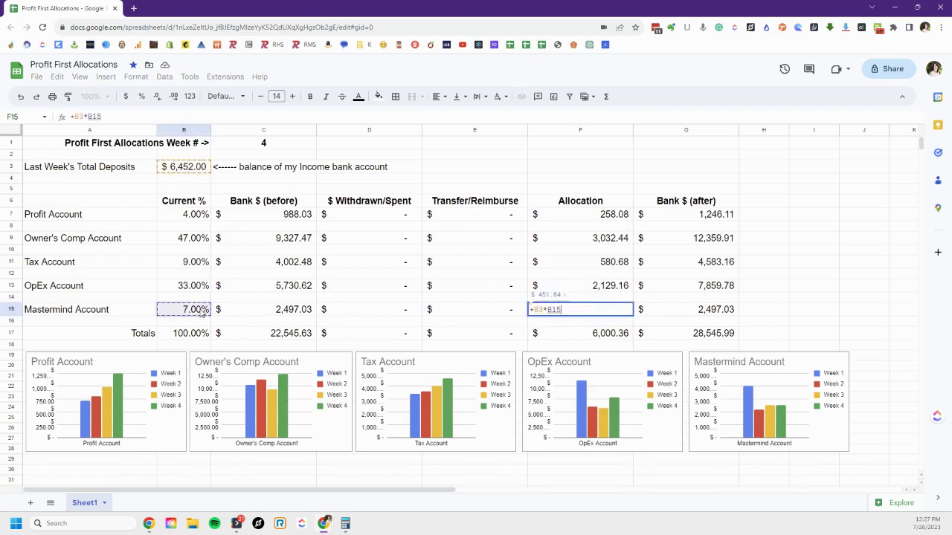
{"action": "key", "text": "Return"}
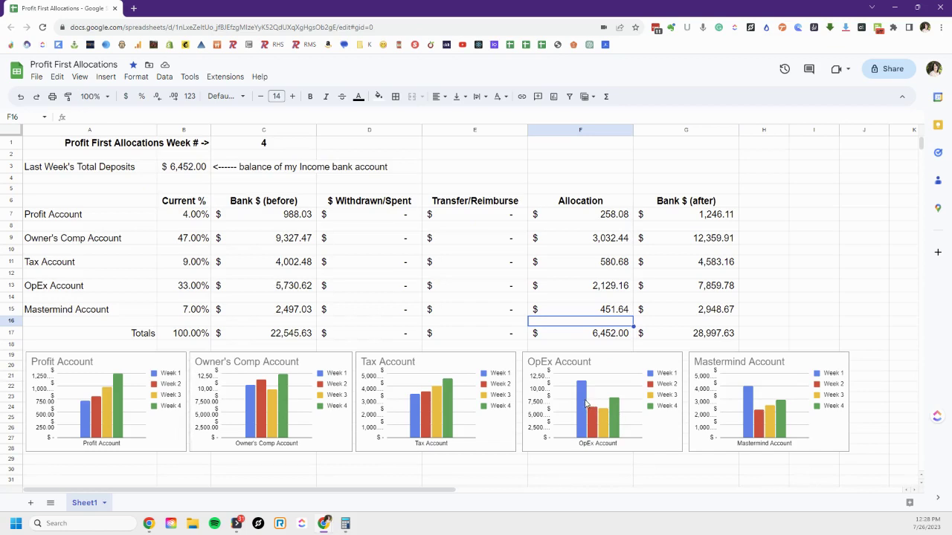
{"action": "left_click", "coordinate": [167, 170]}
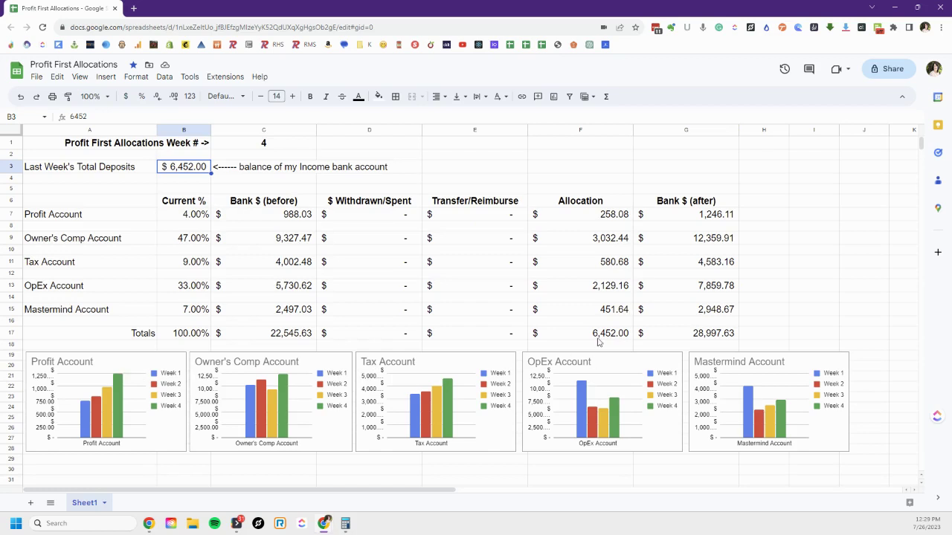
{"action": "left_click_drag", "start_coordinate": [89, 290], "coordinate": [690, 313]}
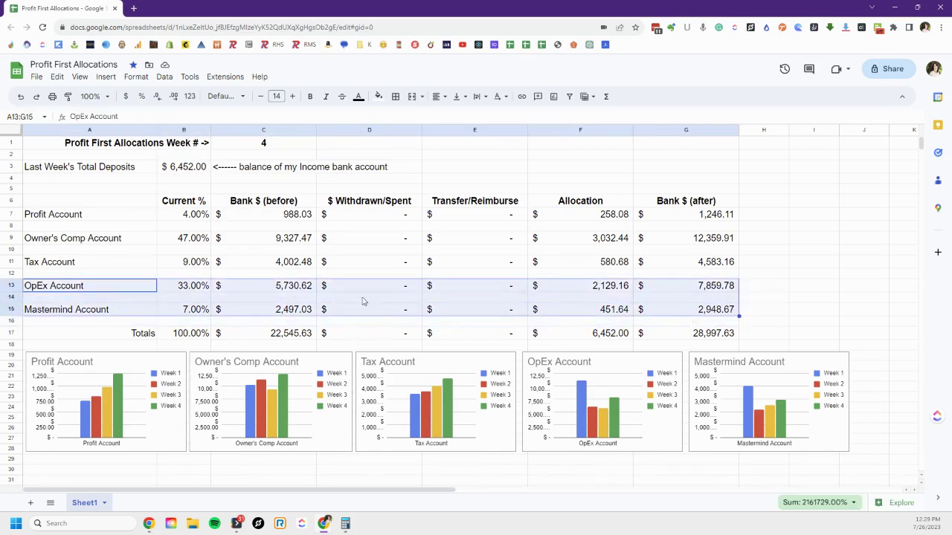
{"action": "left_click", "coordinate": [125, 313]}
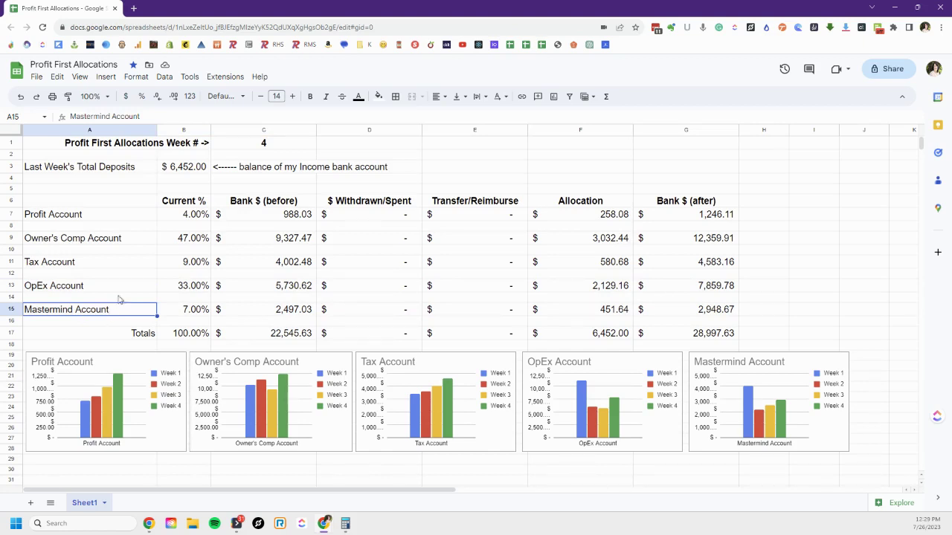
{"action": "left_click_drag", "start_coordinate": [155, 287], "coordinate": [695, 292]}
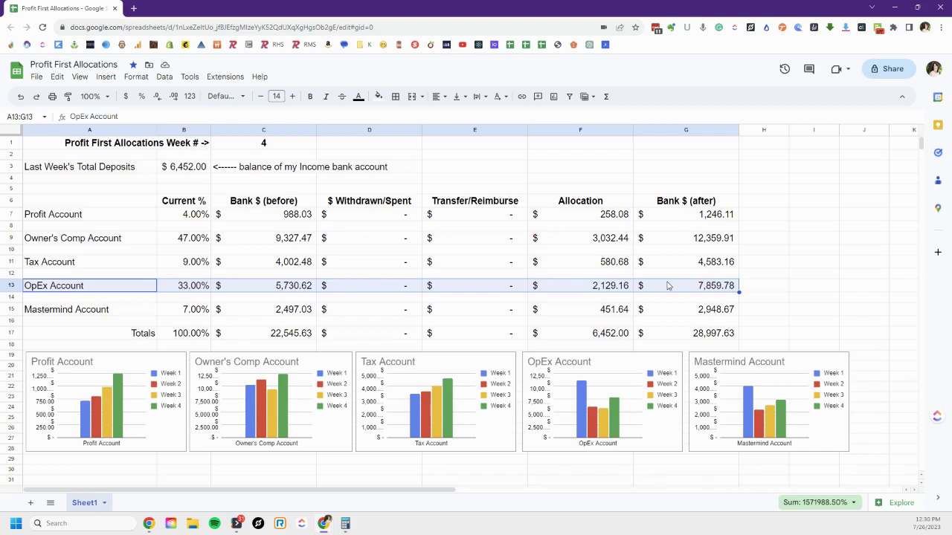
{"action": "left_click", "coordinate": [668, 285]}
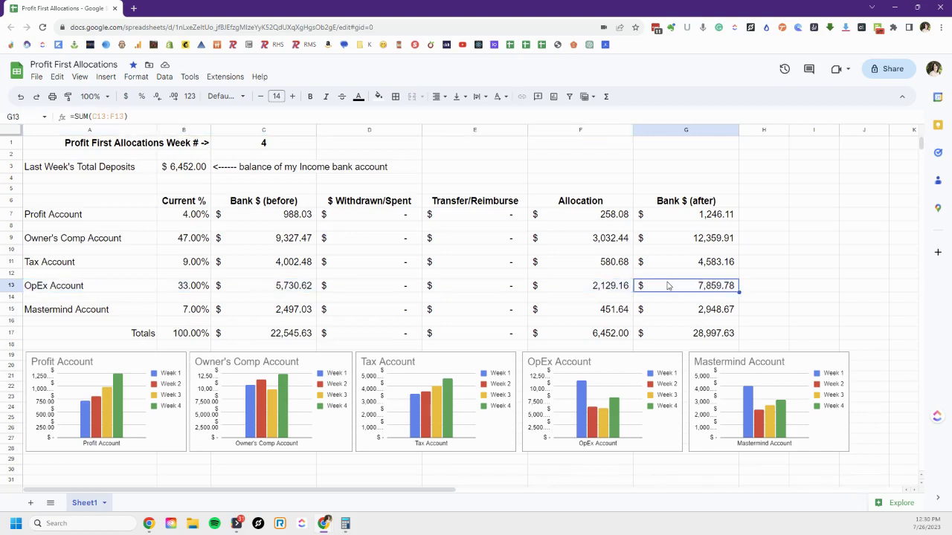